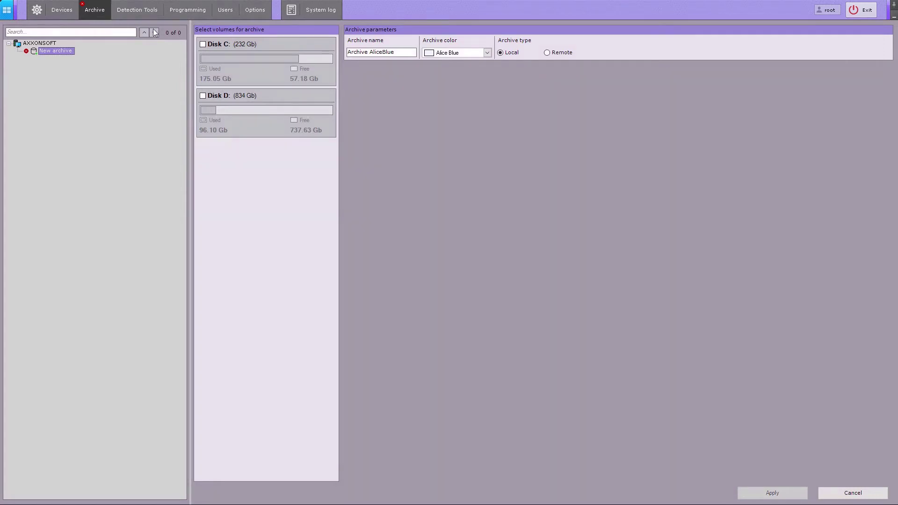
Give Archive AliceBlue a Disk C archive file: type 20, widen the slider to 23.44 GB, apply.
left_click(203, 45)
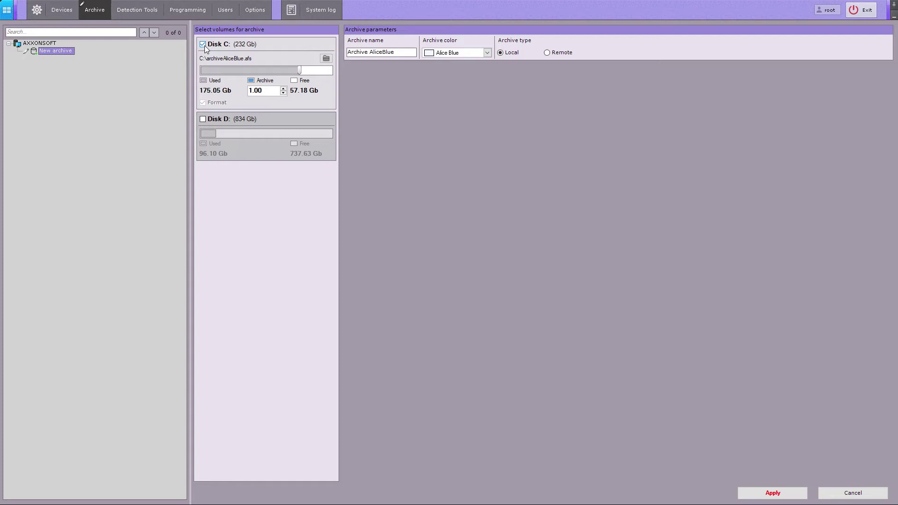
double_click(251, 89)
type("20")
left_click_drag(300, 72, 312, 76)
left_click(760, 489)
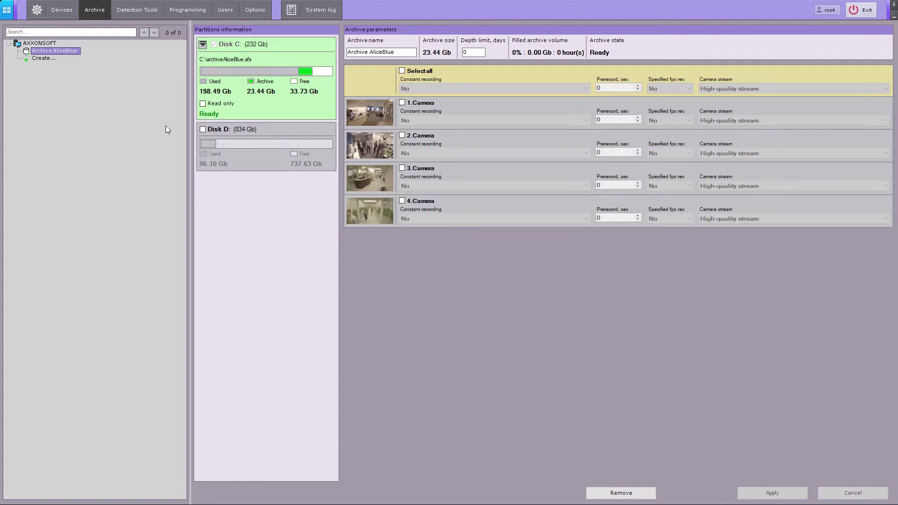
Start a new archive, then delete New Volume (E:), leaving 97.66 GB unallocated on Disk 1.
left_click(47, 60)
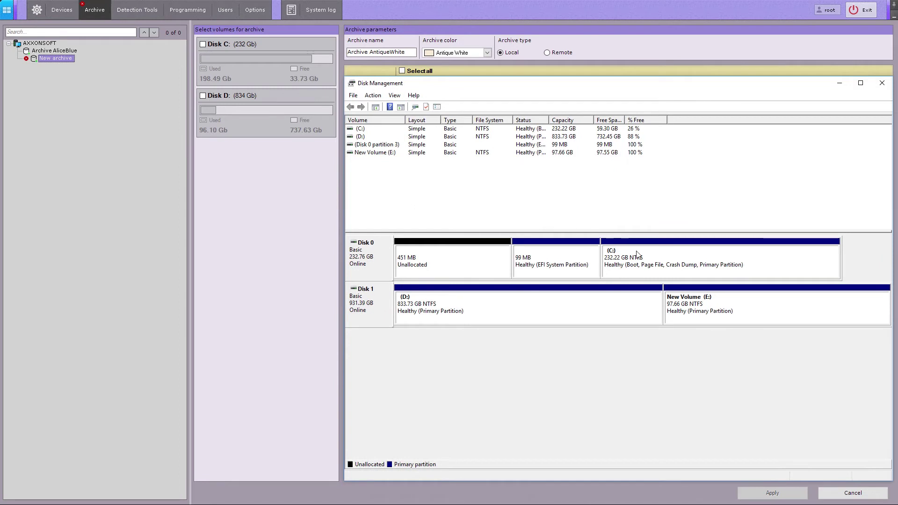
left_click(783, 312)
right_click(782, 310)
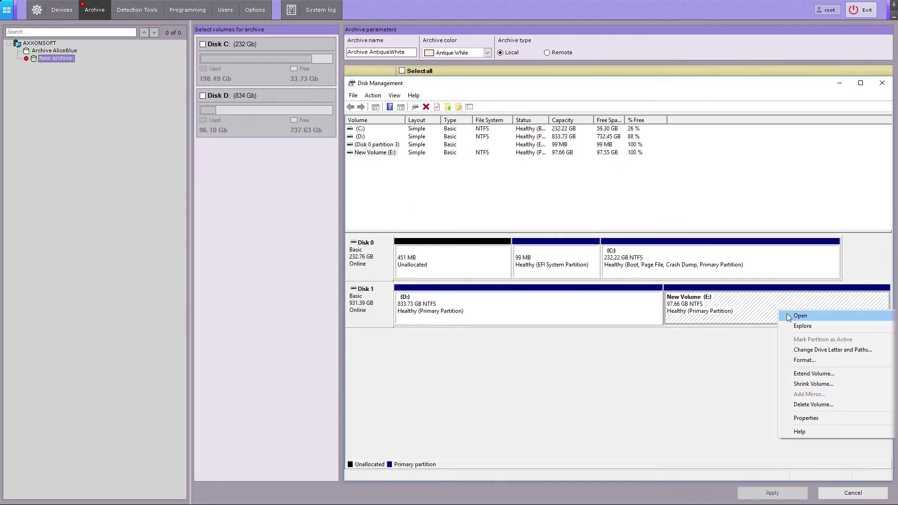
left_click(802, 405)
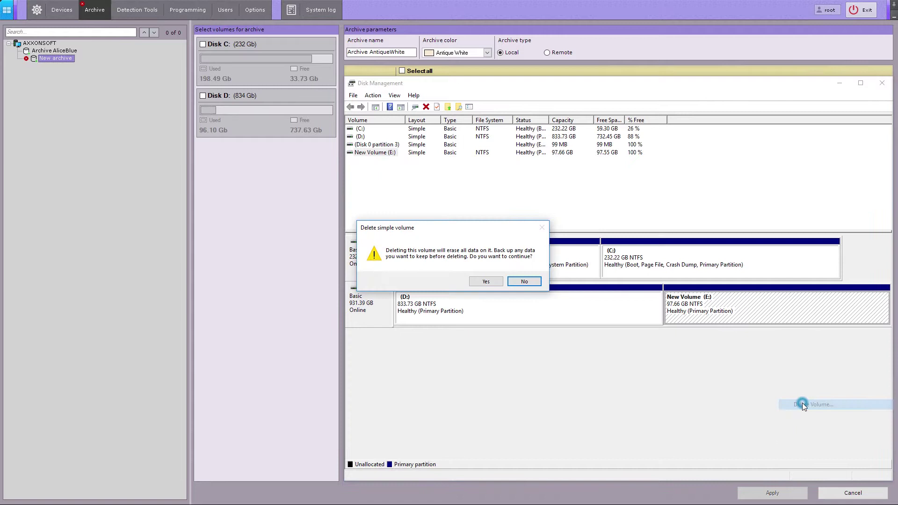
left_click(486, 281)
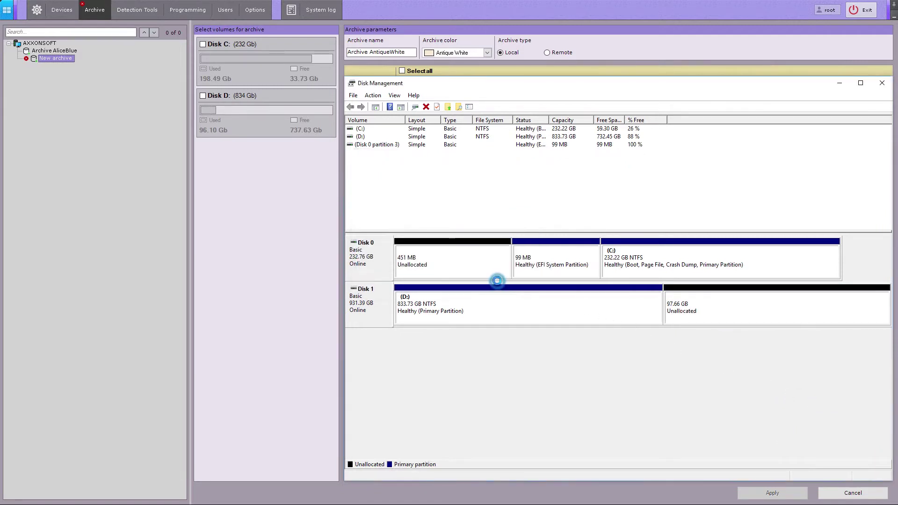
left_click(778, 311)
Create a full-size 97.66 GB simple volume with drive letter E, left unformatted.
right_click(778, 312)
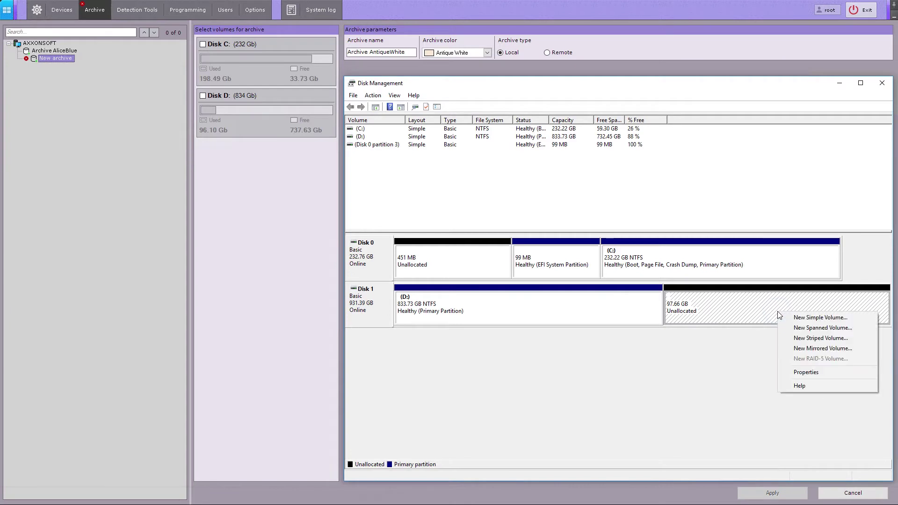
left_click(792, 317)
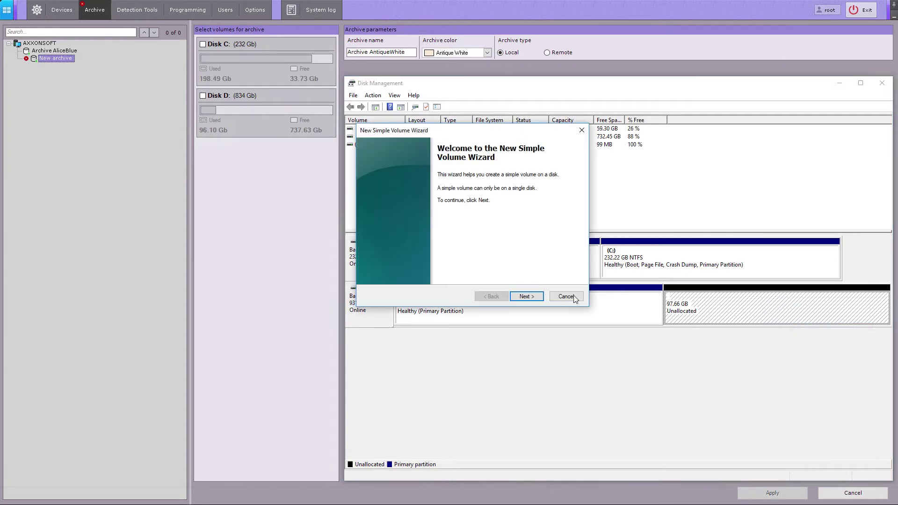
left_click(530, 296)
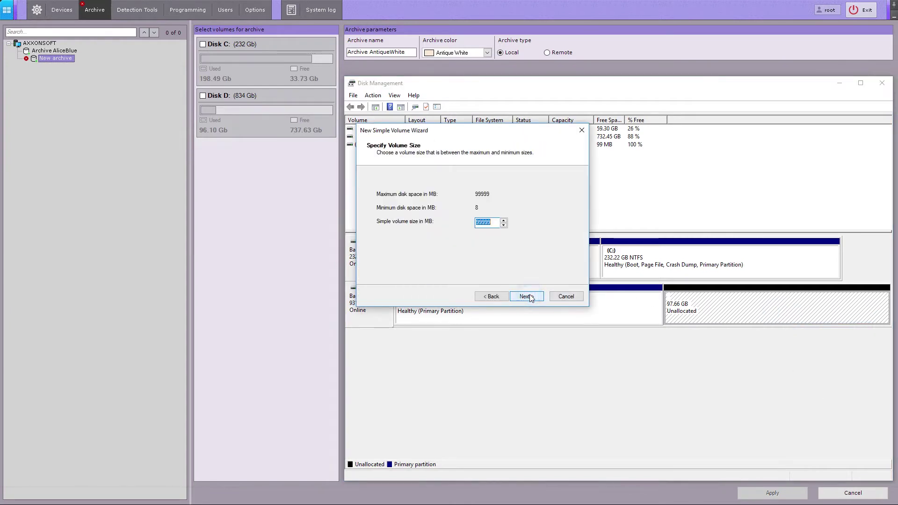
left_click(530, 296)
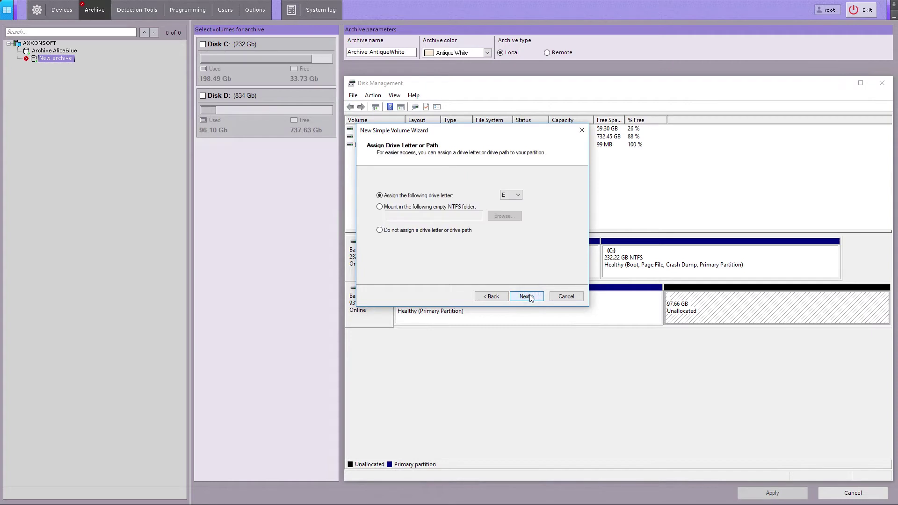
left_click(530, 296)
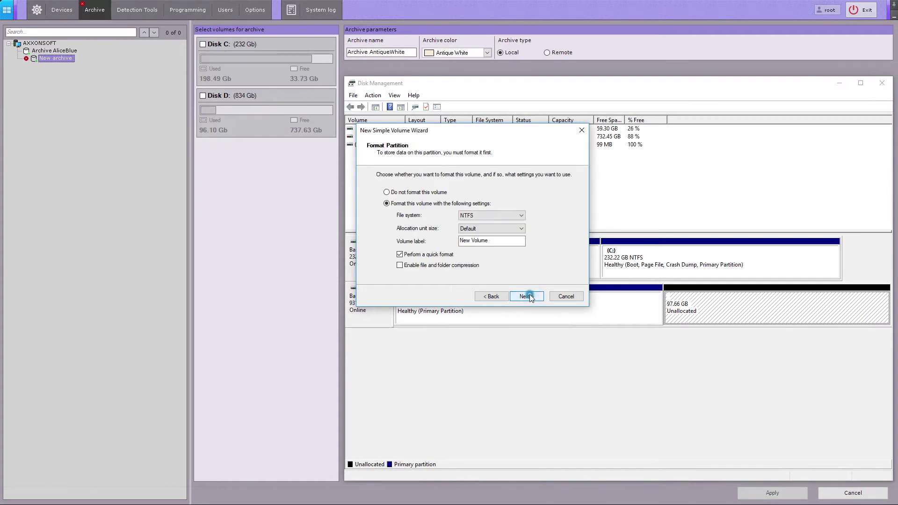
left_click(434, 193)
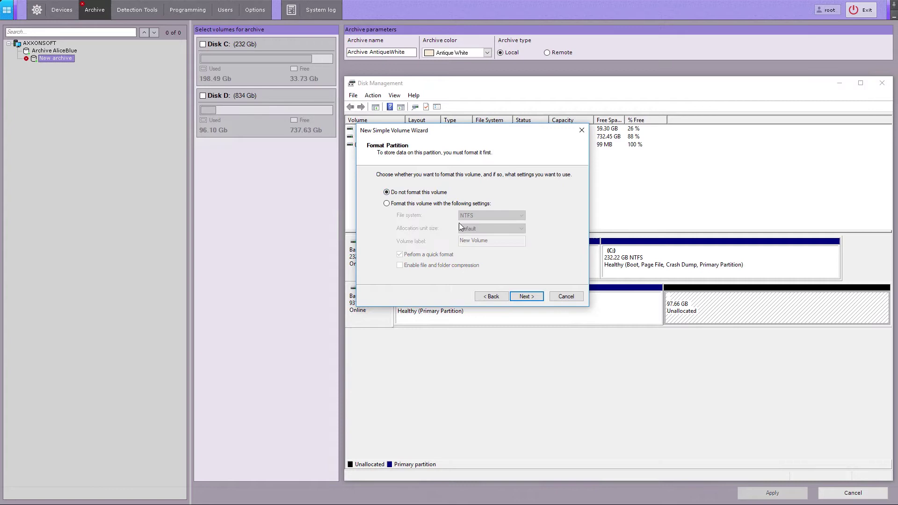
left_click(527, 297)
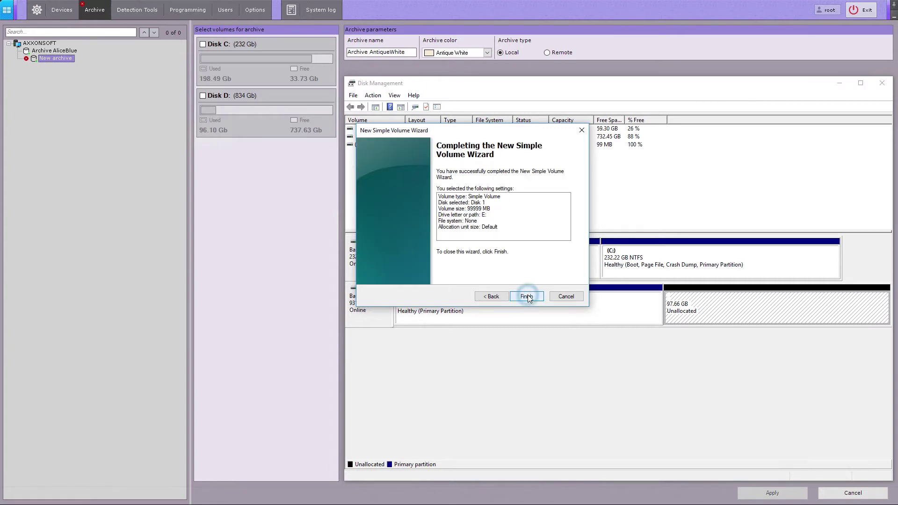
left_click(527, 296)
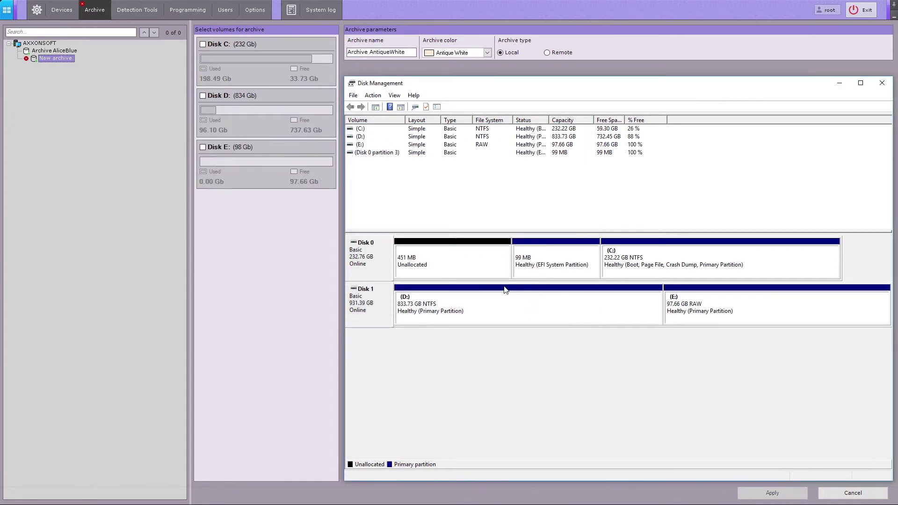
Assign all of Disk E to Archive AntiqueWhite with formatting, apply, and confirm the data-loss warnings.
left_click(260, 203)
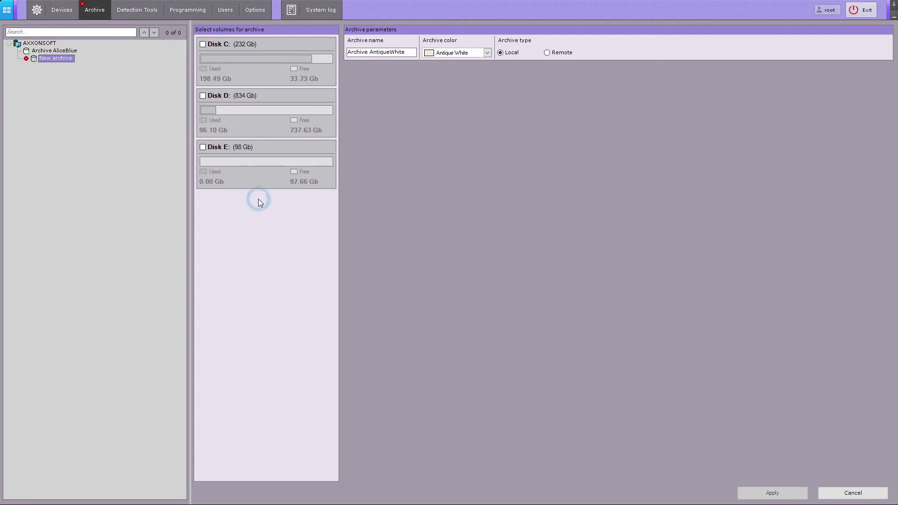
left_click(204, 147)
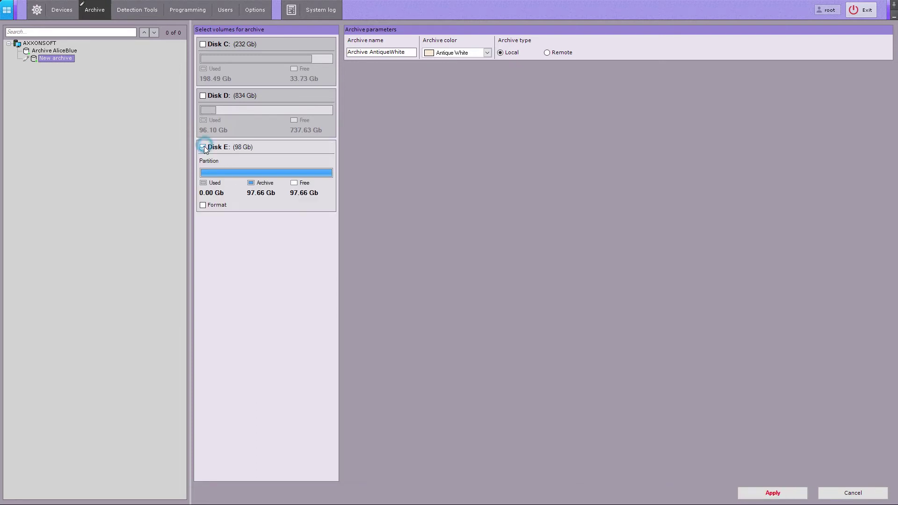
left_click(202, 205)
left_click(773, 493)
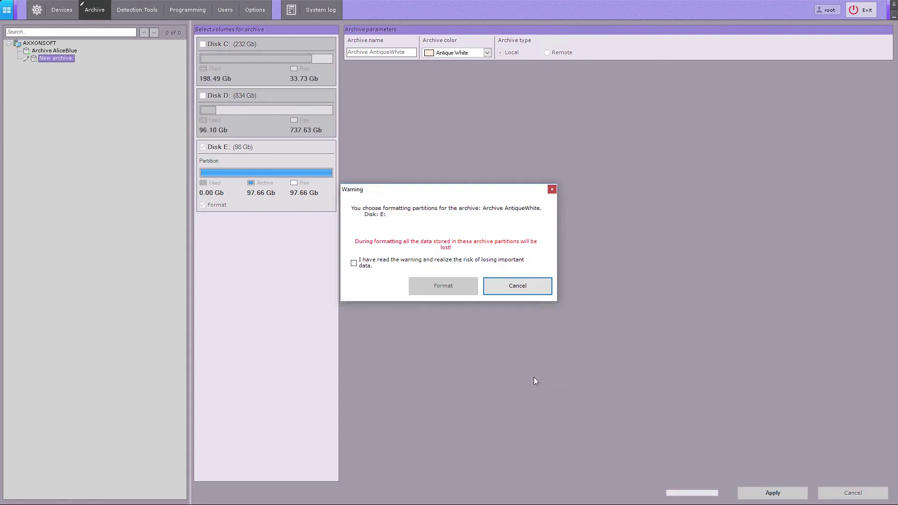
left_click(354, 263)
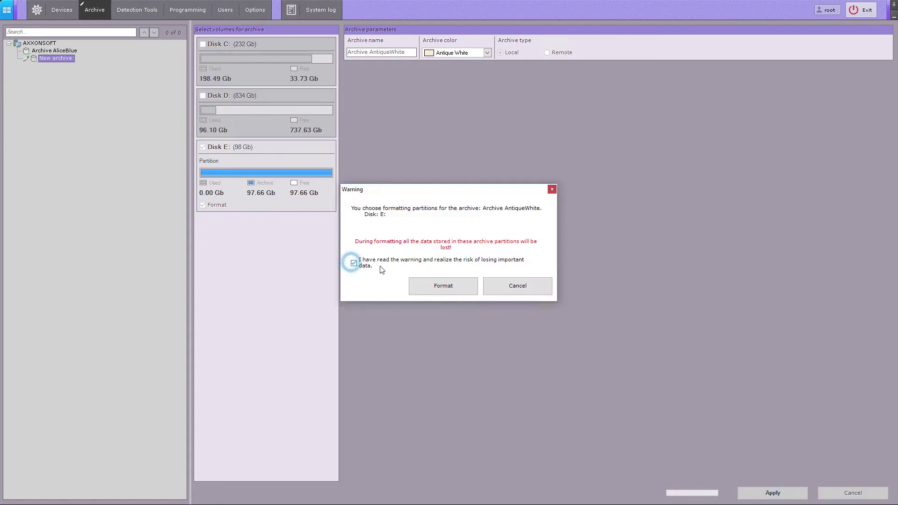
left_click(438, 283)
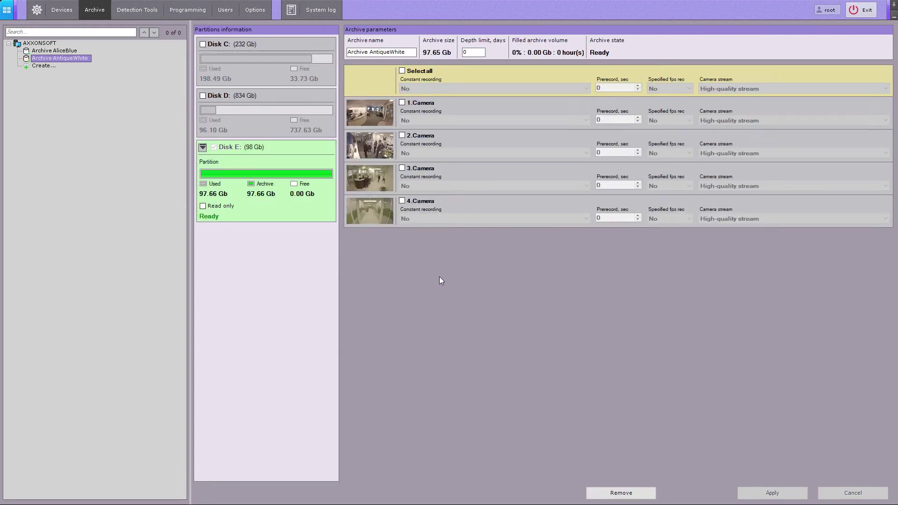
Make a new remote archive at \\AXXONSOFT\Share and enter the share's user name and password.
left_click(45, 67)
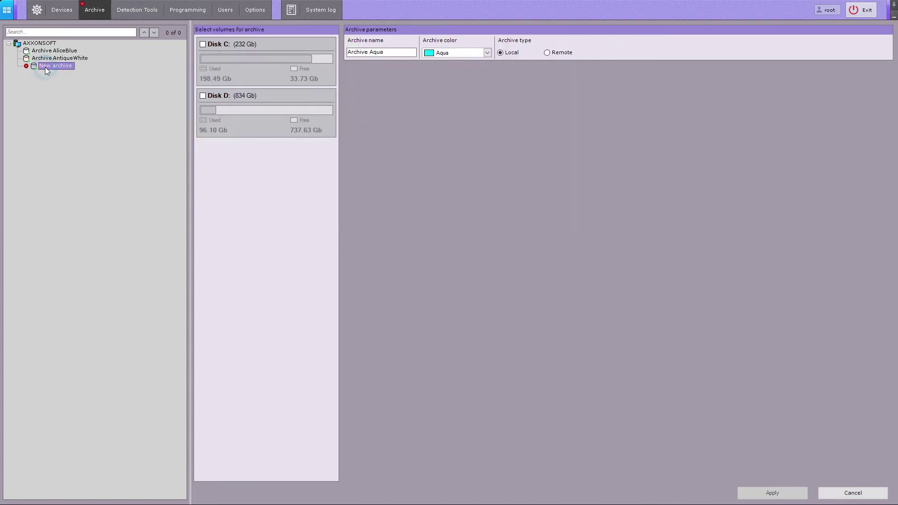
left_click(548, 53)
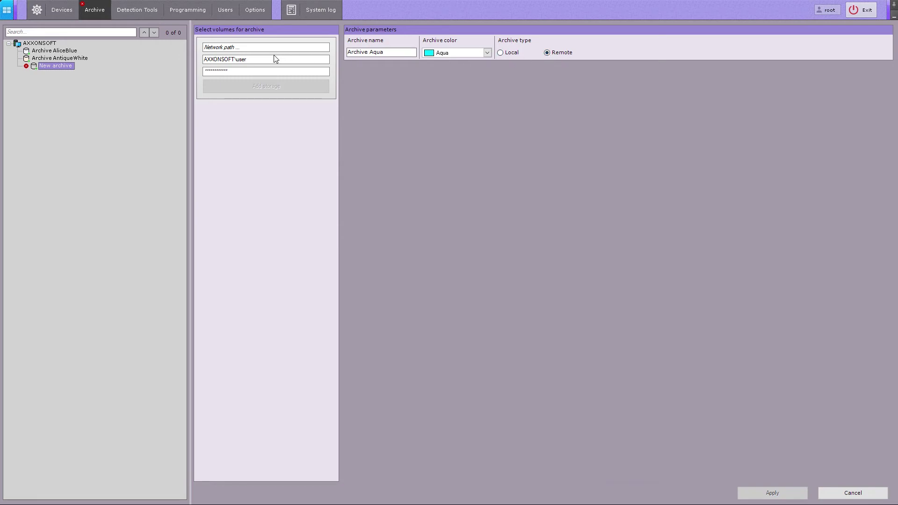
left_click(251, 48)
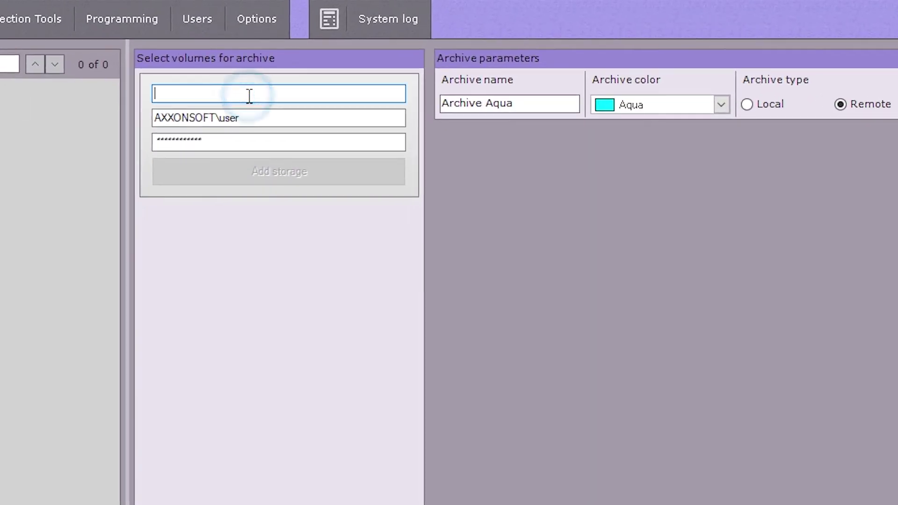
type("\\AXXONSOF")
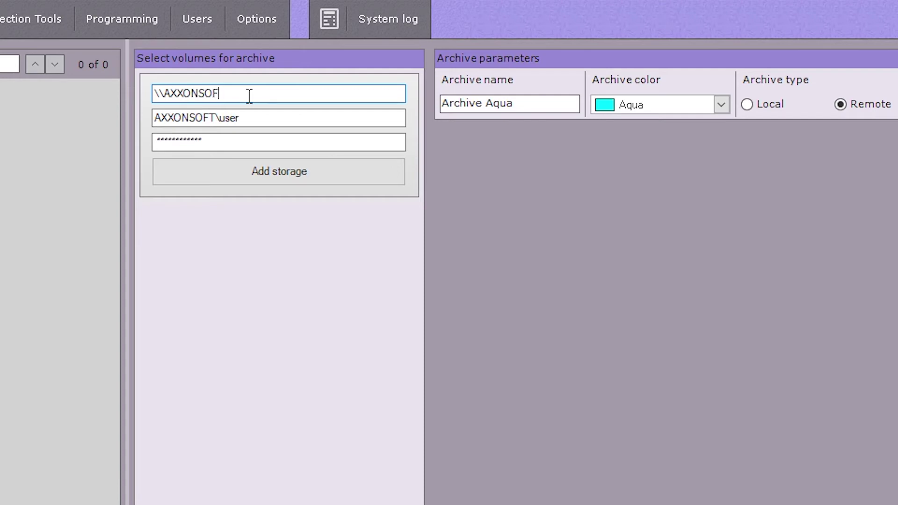
type("T\\Share")
left_click(251, 119)
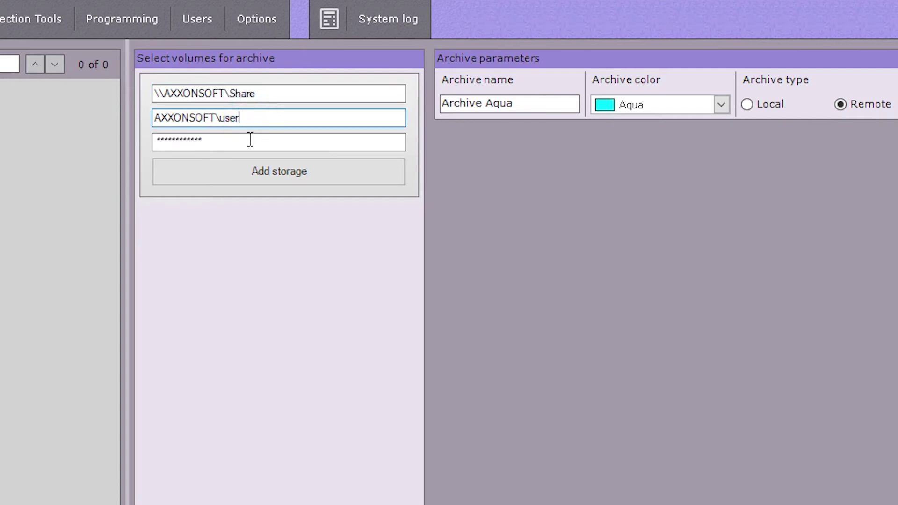
left_click(251, 140)
type("*****")
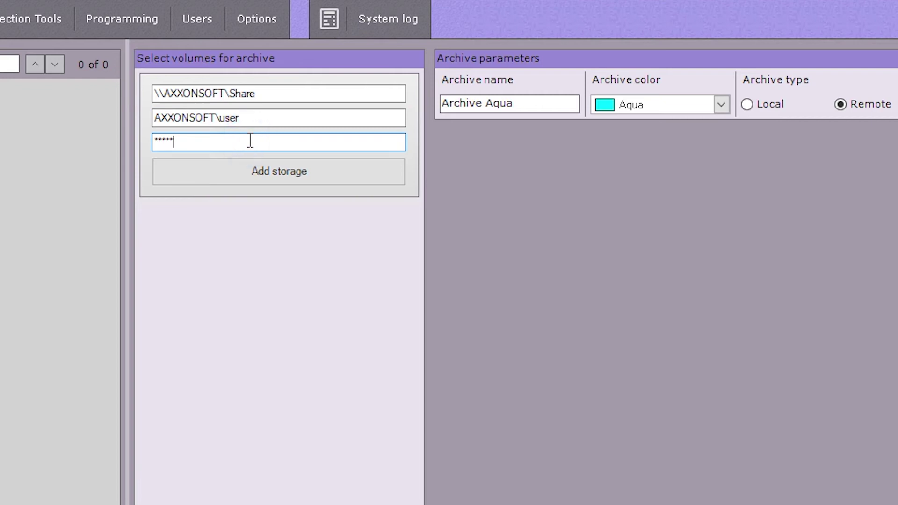
type("*")
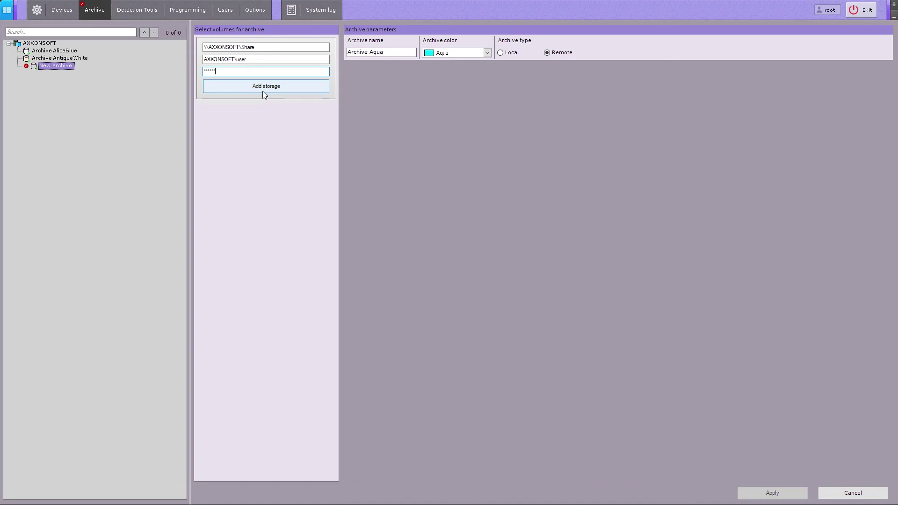
Add the network share as storage, set archive size to 30.00 GB, and apply.
left_click(263, 90)
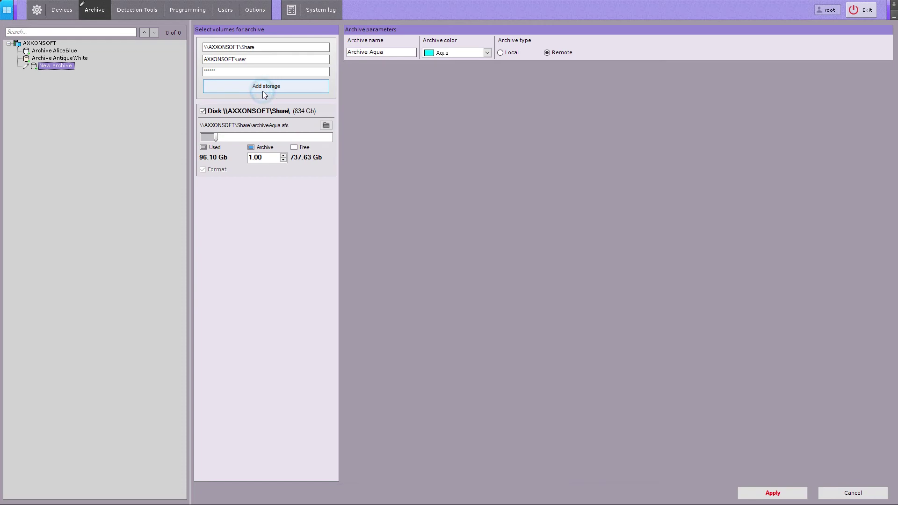
double_click(251, 157)
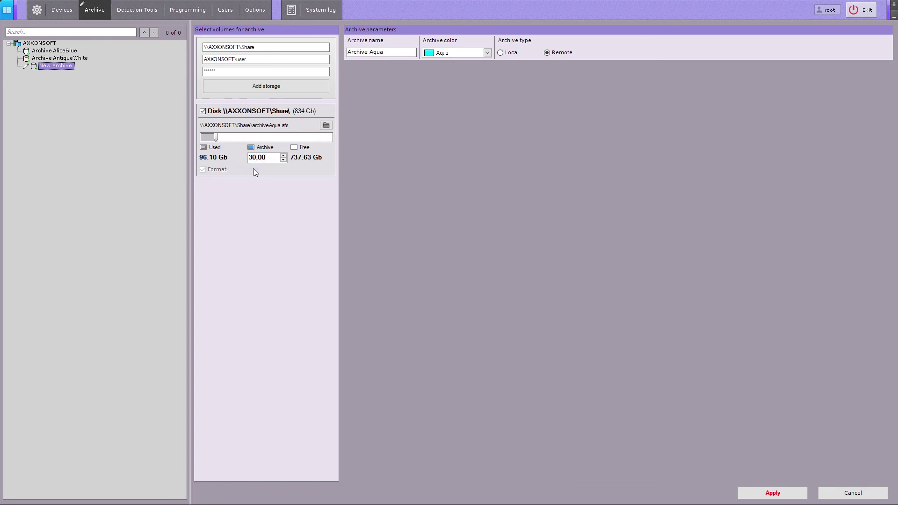
left_click(757, 495)
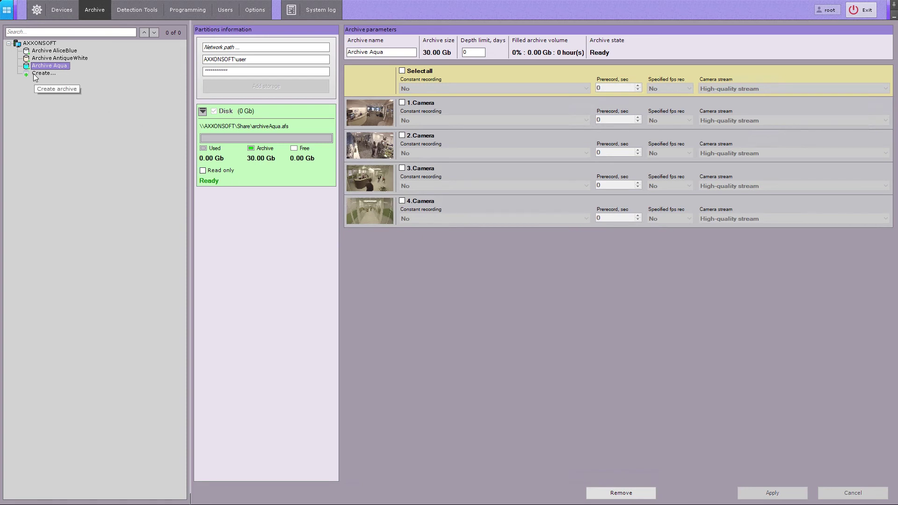
Create Archive Aquamarine on Disk D from existing archiveAliceBlue.afs, save it, and reopen it to check.
left_click(34, 74)
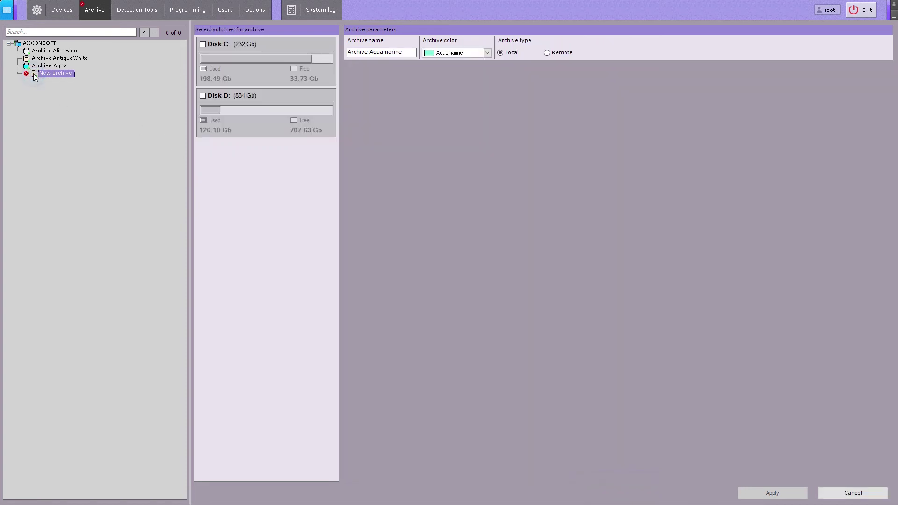
left_click(204, 96)
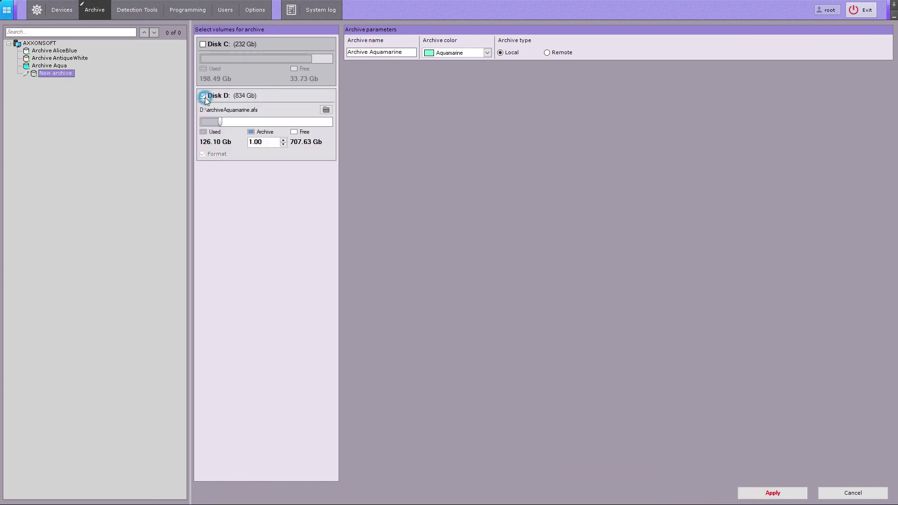
left_click(326, 111)
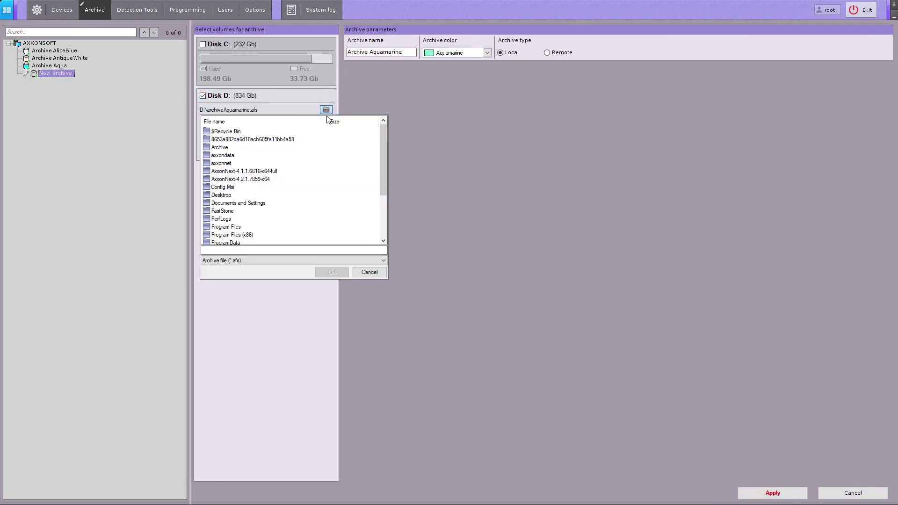
double_click(225, 148)
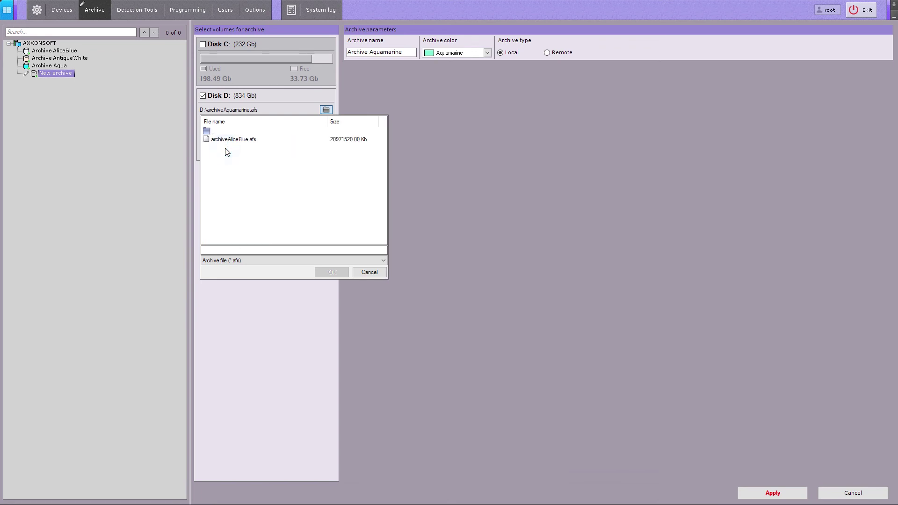
left_click(231, 141)
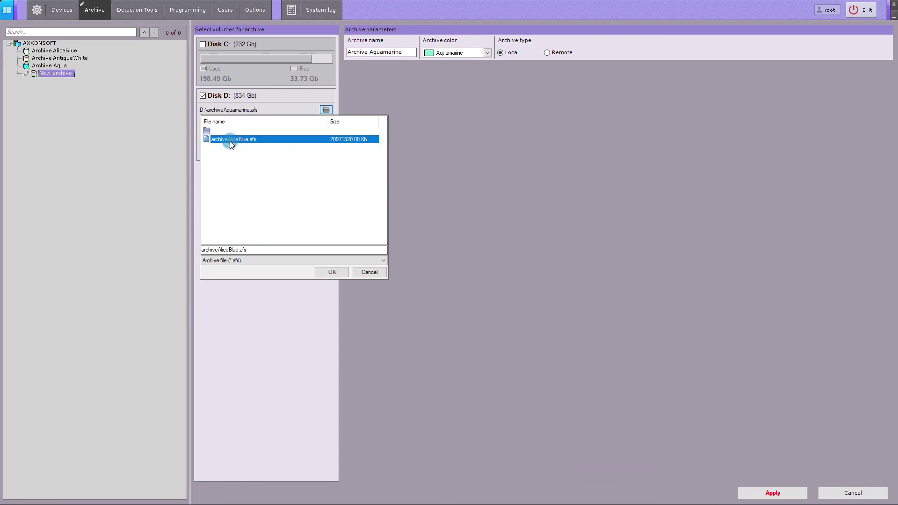
left_click(332, 272)
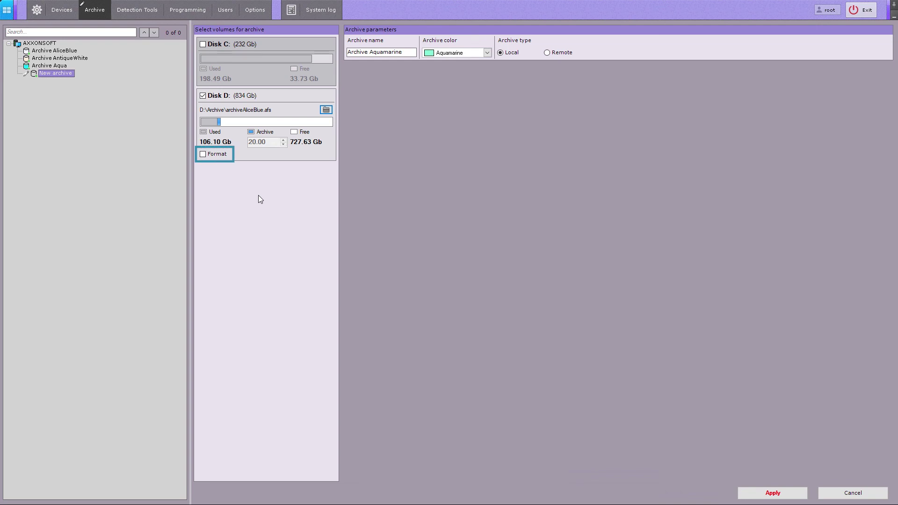
left_click(767, 494)
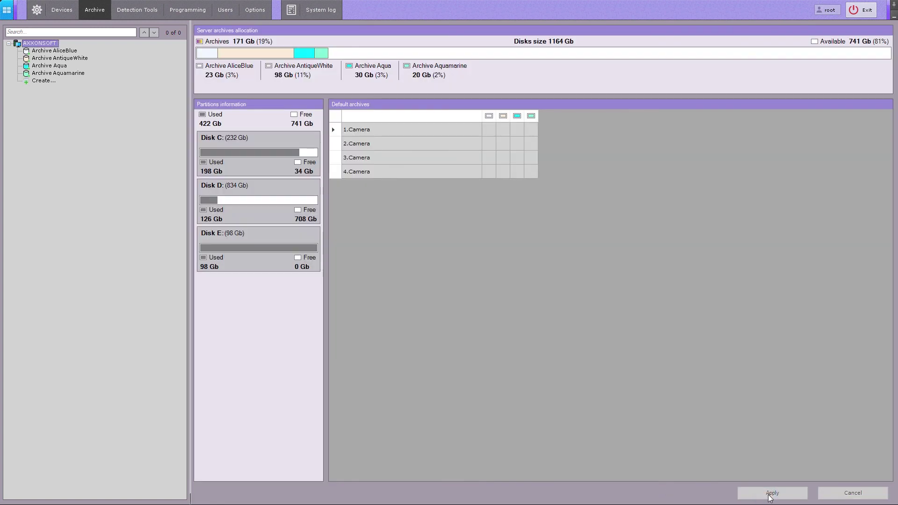
left_click(50, 74)
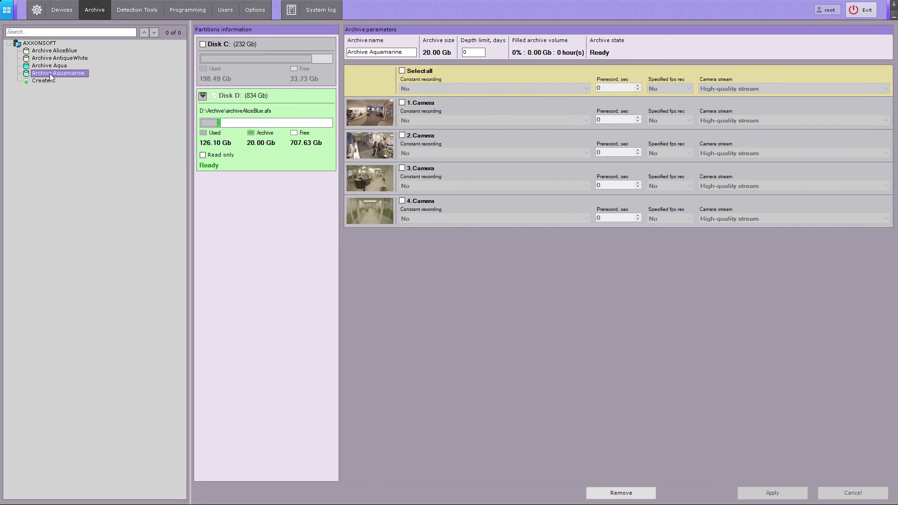